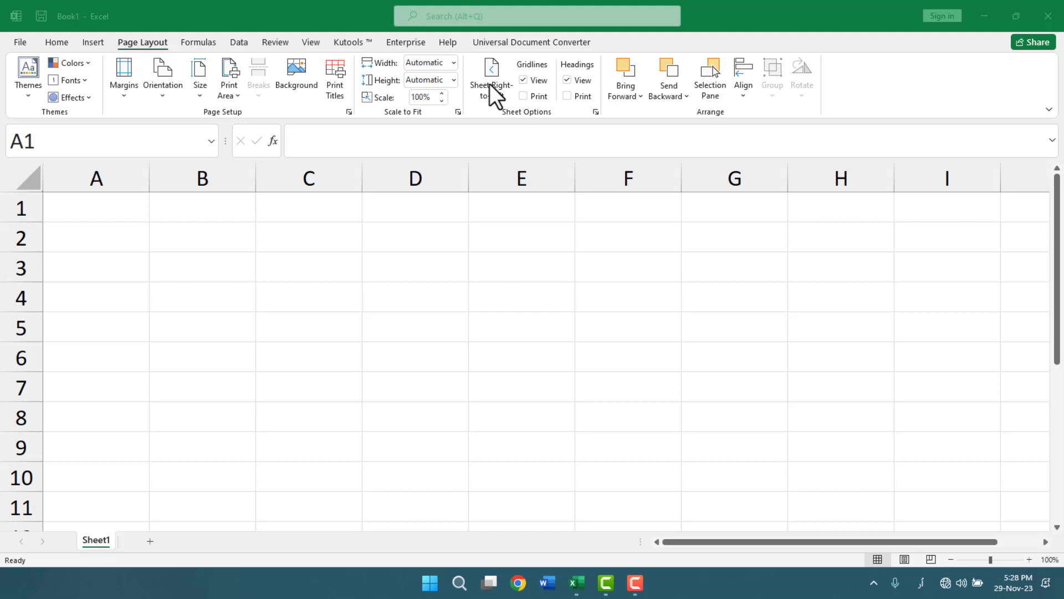
Step: Pick Urdu (Pakistan) as the keyboard input language from the taskbar language list
{"action": "left_click", "coordinate": [920, 586]}
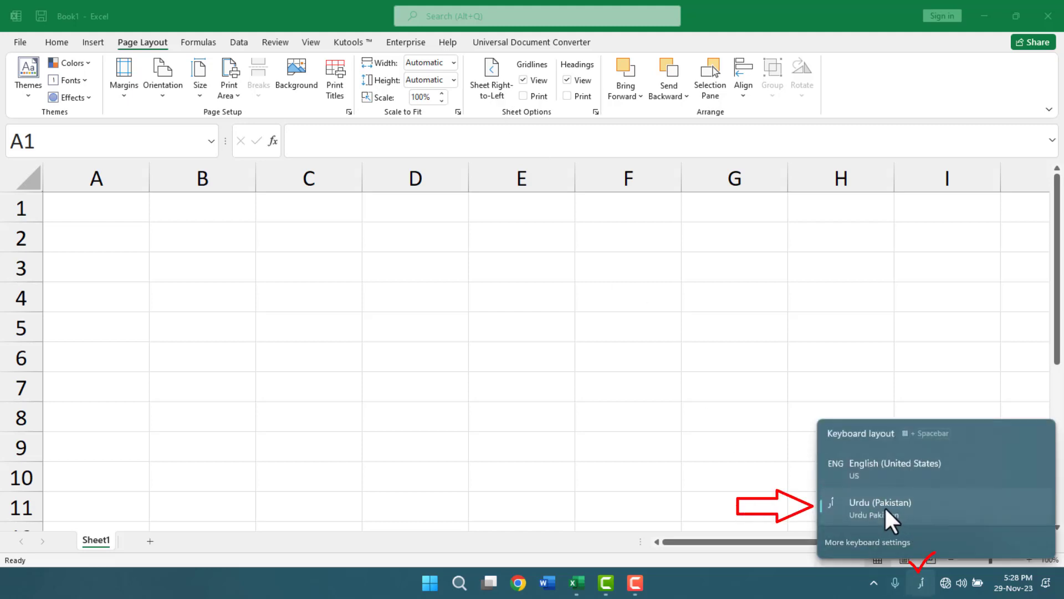
{"action": "left_click", "coordinate": [674, 430]}
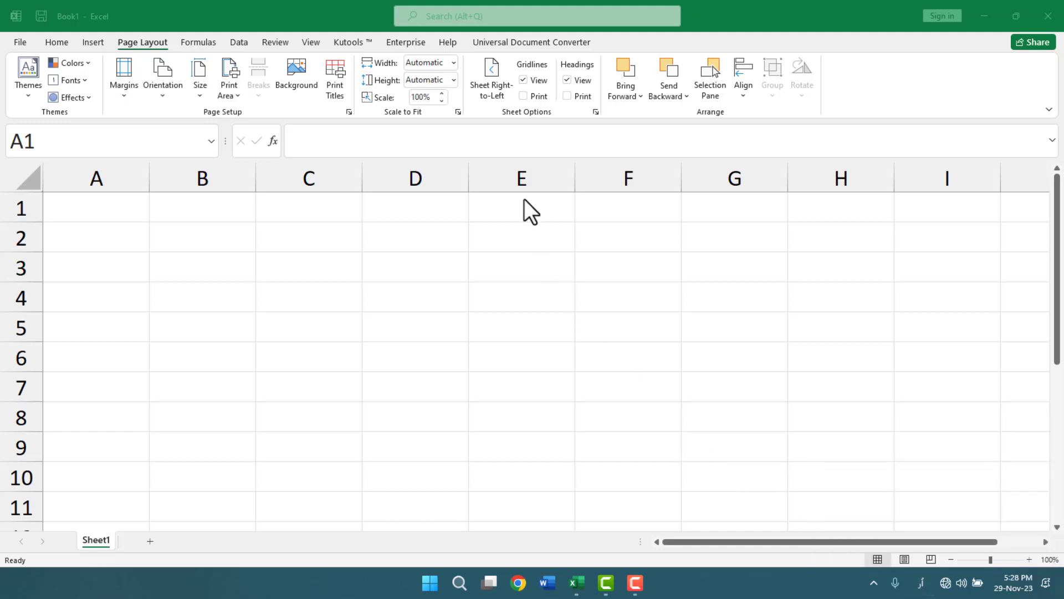
Step: Turn on Sheet Right-to-Left and confirm the Urdu keyboard is still active
{"action": "left_click", "coordinate": [489, 79]}
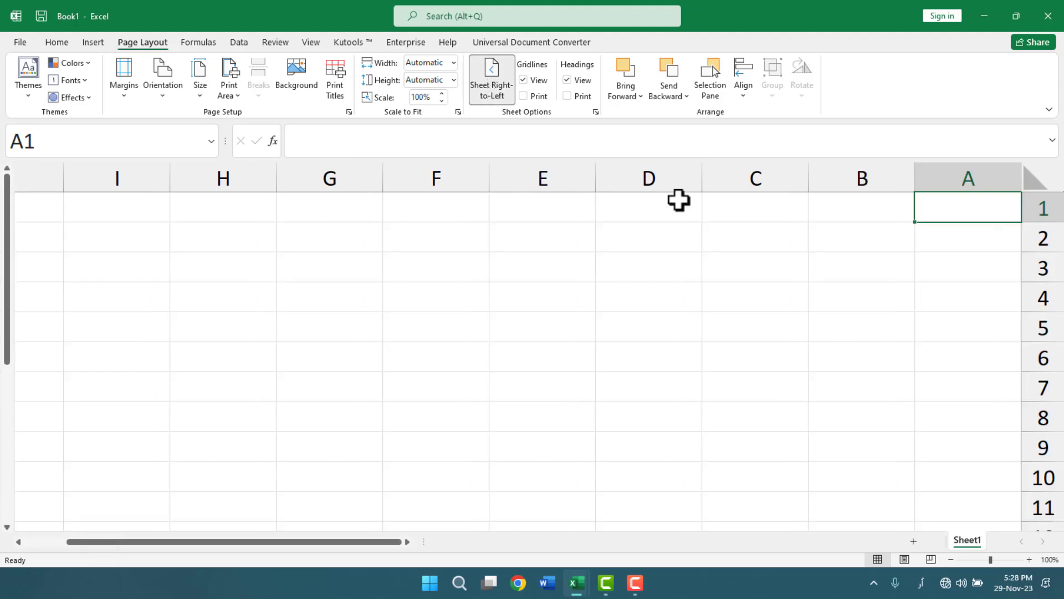
{"action": "left_click", "coordinate": [918, 583]}
{"action": "left_click", "coordinate": [826, 343]}
Step: Enter نام in A1 and والد کا نام in B1, then restore the left-to-right sheet
{"action": "type", "text": "نام"}
{"action": "key", "text": "Tab"}
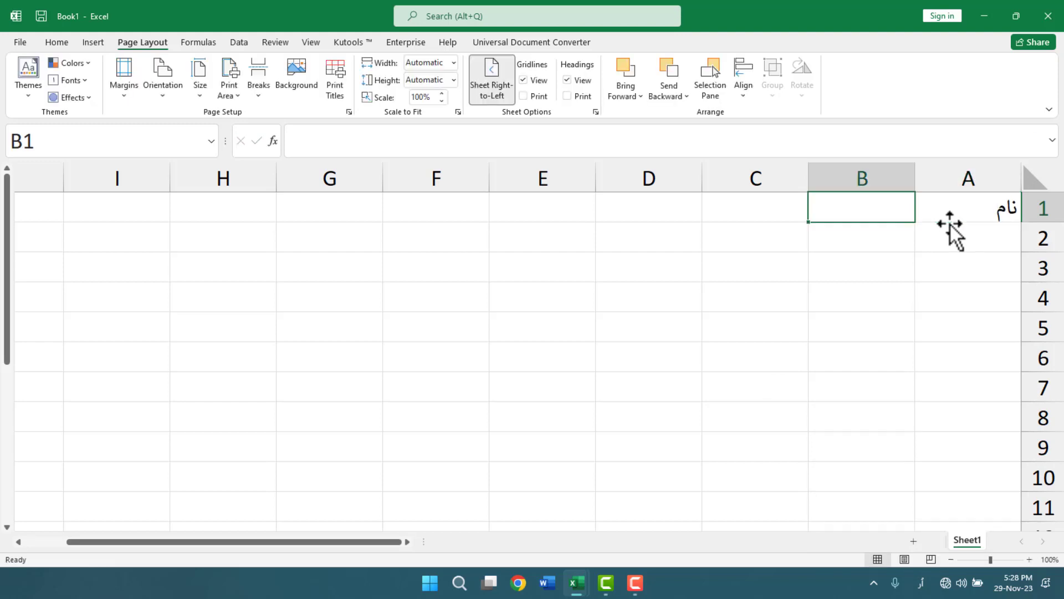
{"action": "type", "text": "والد "}
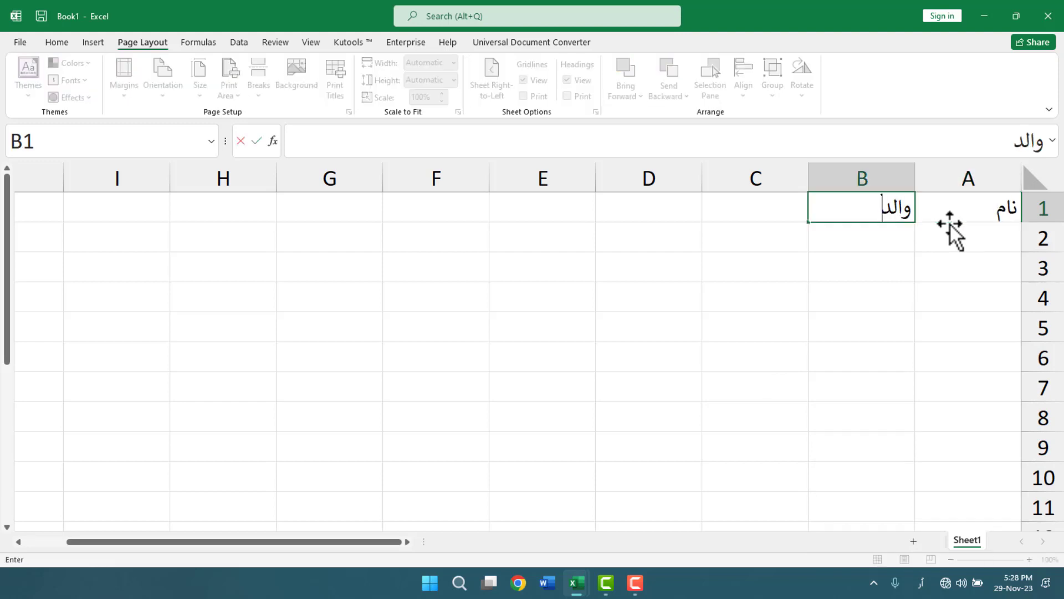
{"action": "type", "text": "کا نام"}
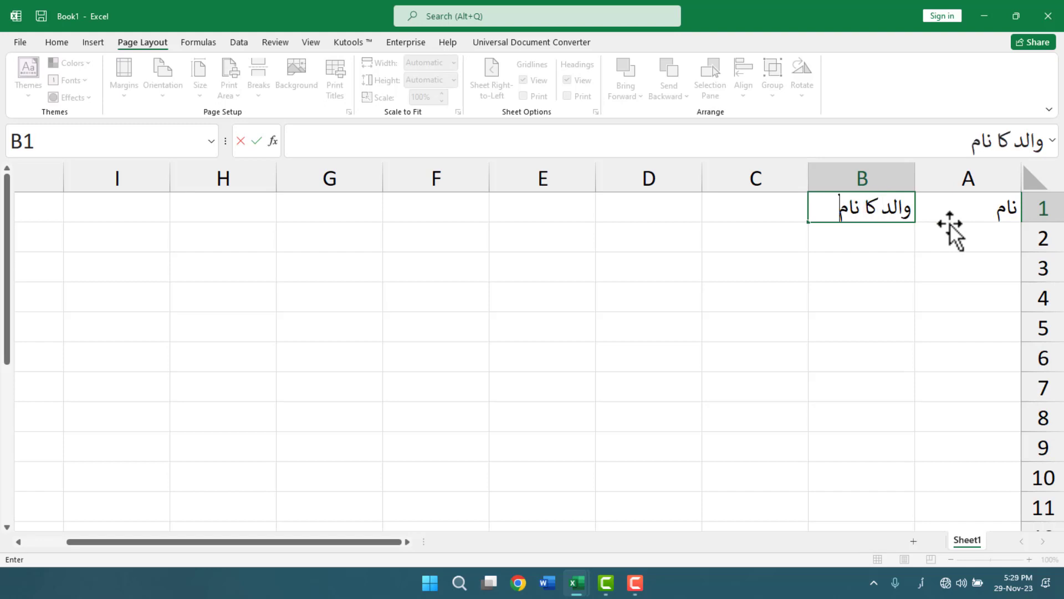
{"action": "left_click", "coordinate": [772, 345]}
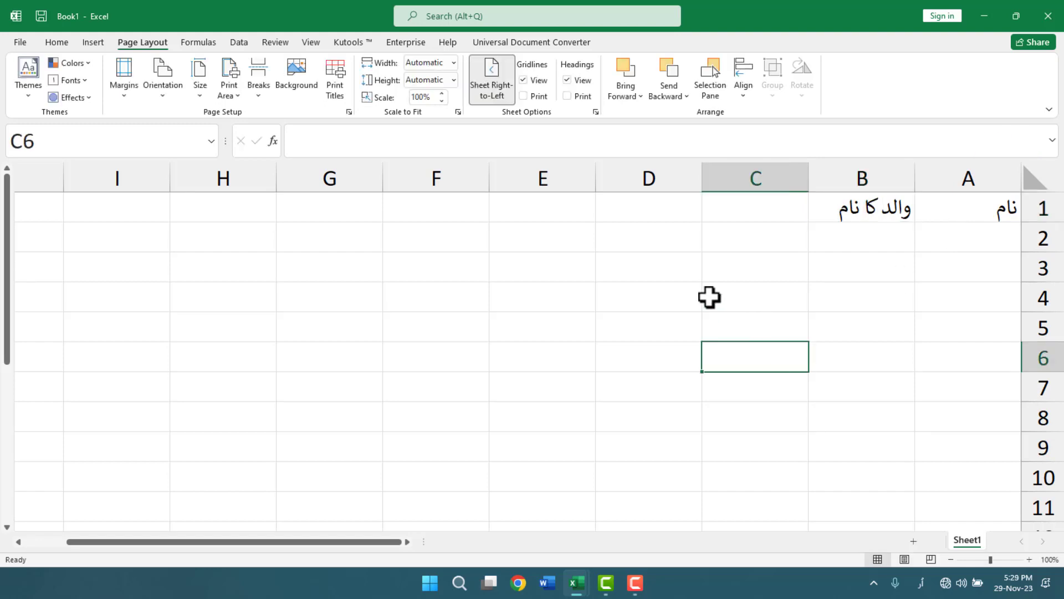
{"action": "left_click", "coordinate": [501, 97]}
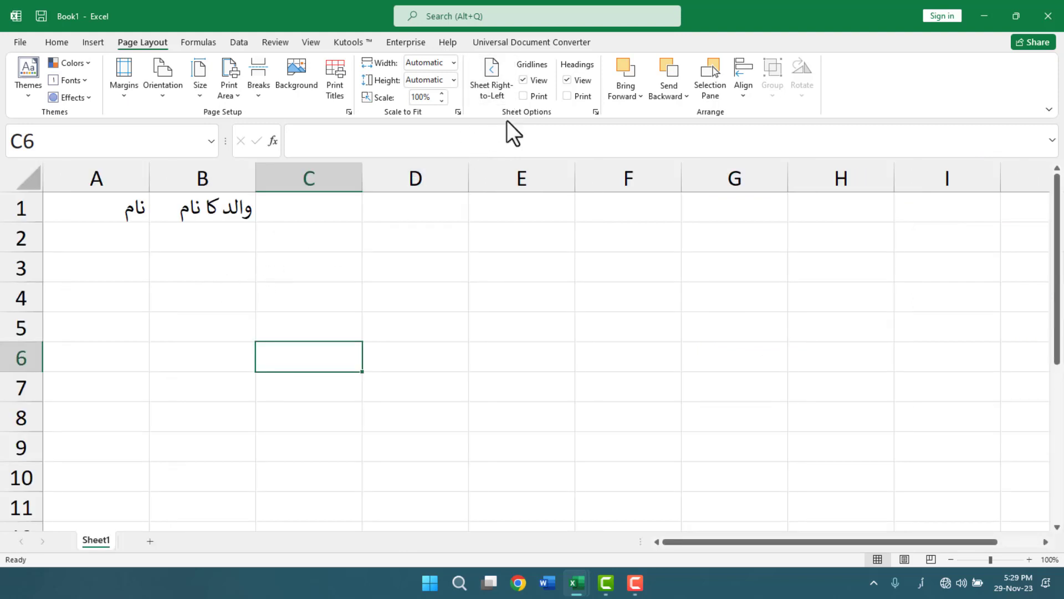
Step: Toggle the Gridlines View option off and on twice, leaving gridlines visible
{"action": "left_click", "coordinate": [533, 79]}
{"action": "left_click", "coordinate": [533, 79]}
{"action": "left_click", "coordinate": [533, 79]}
{"action": "left_click", "coordinate": [533, 80]}
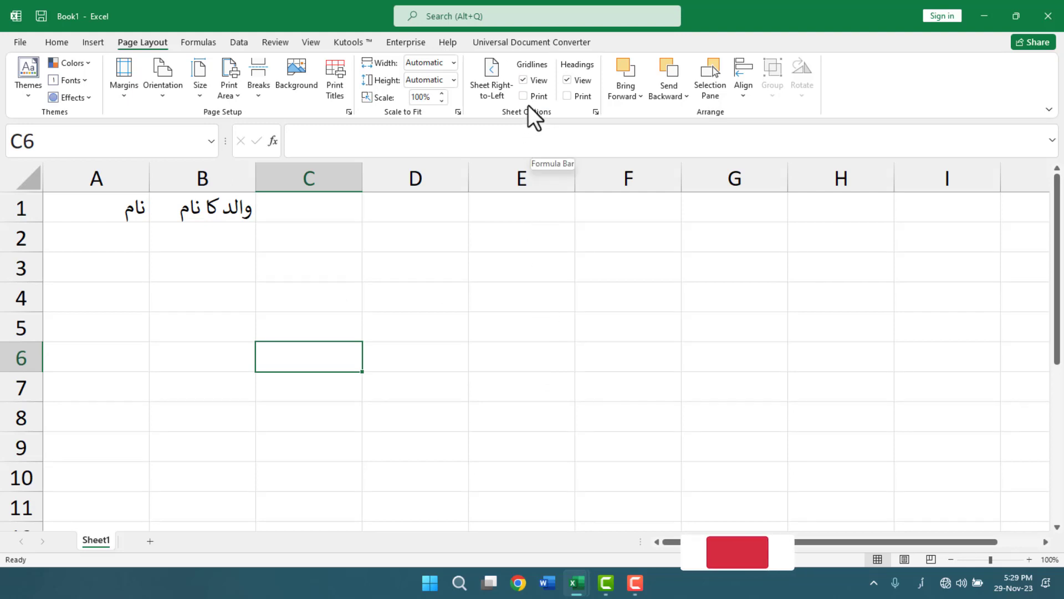
Step: Type sample Urdu text such as سدفاسد and سدف into D4, C7 and nearby cells
{"action": "left_click", "coordinate": [439, 296]}
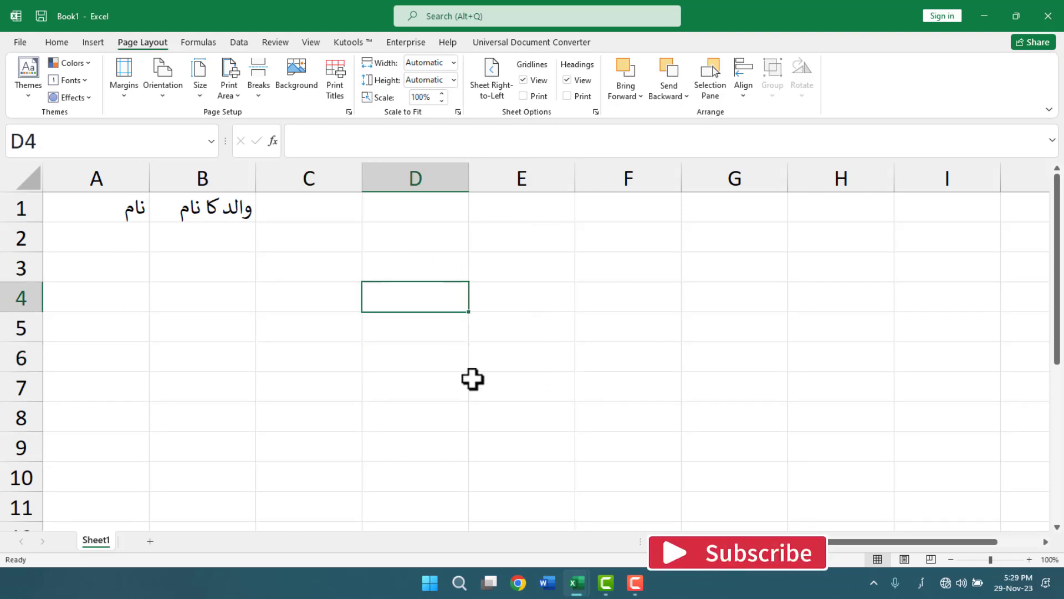
{"action": "type", "text": "سدفاسد"}
{"action": "left_click", "coordinate": [356, 418]}
{"action": "type", "text": "سدف"}
{"action": "left_click", "coordinate": [311, 344]}
{"action": "type", "text": "د"}
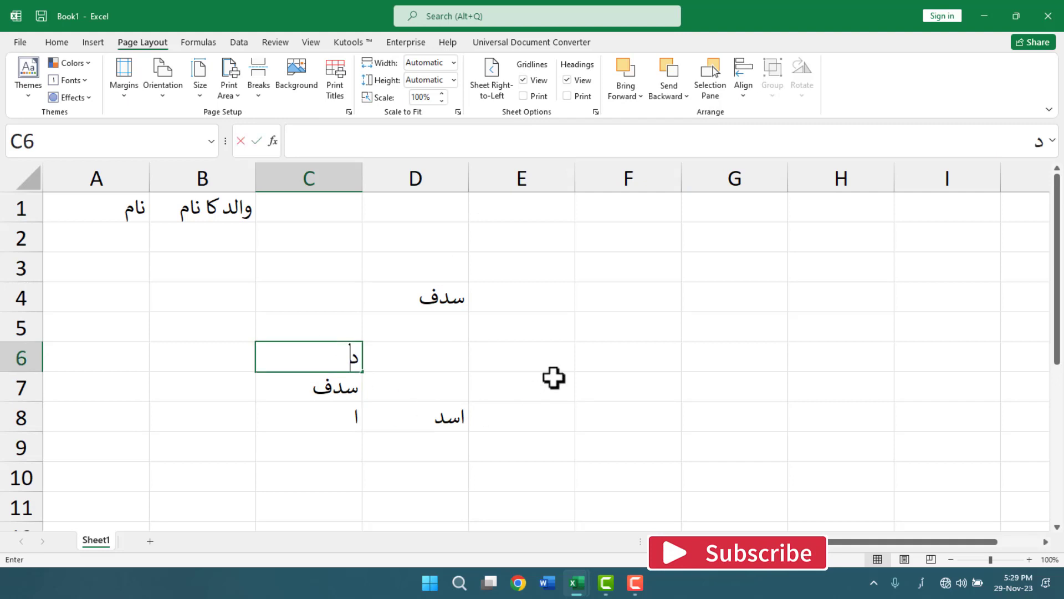
{"action": "left_click", "coordinate": [553, 378]}
Step: Type English test text 'asdf' and 'asd' into F6, F8 and D6, then preview the printout
{"action": "left_click", "coordinate": [582, 347]}
{"action": "type", "text": "asdf"}
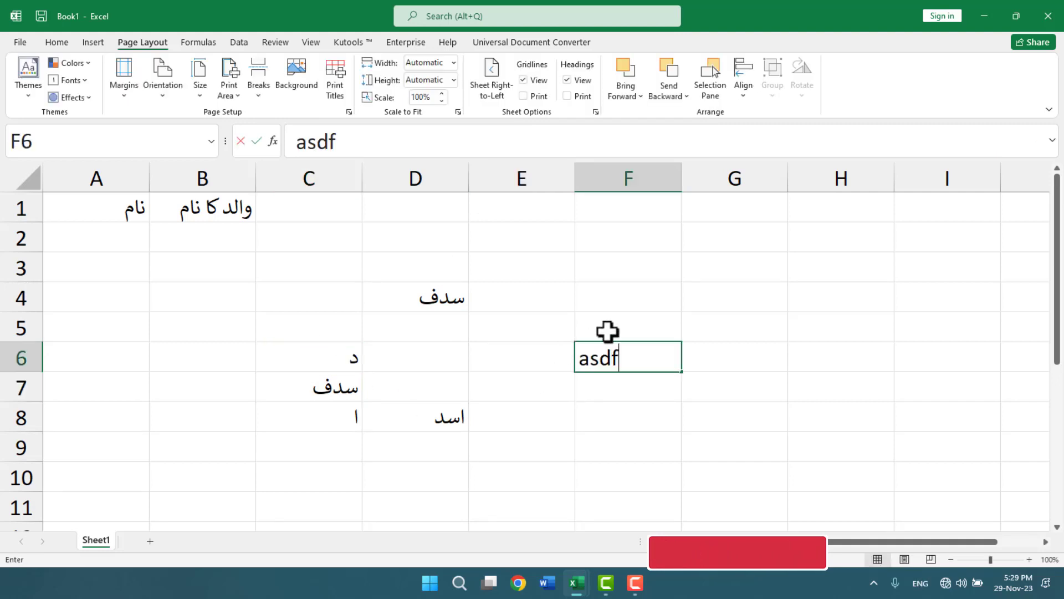
{"action": "left_click", "coordinate": [577, 414]}
{"action": "type", "text": "asd"}
{"action": "left_click", "coordinate": [422, 416]}
{"action": "double_click", "coordinate": [416, 358]}
{"action": "type", "text": "asdf"}
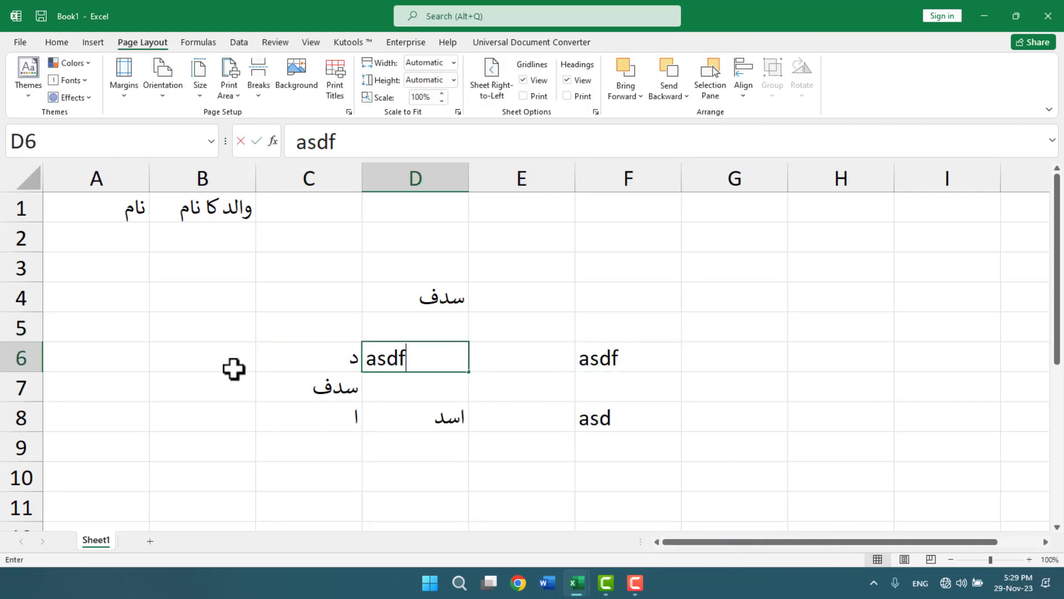
{"action": "left_click", "coordinate": [238, 377]}
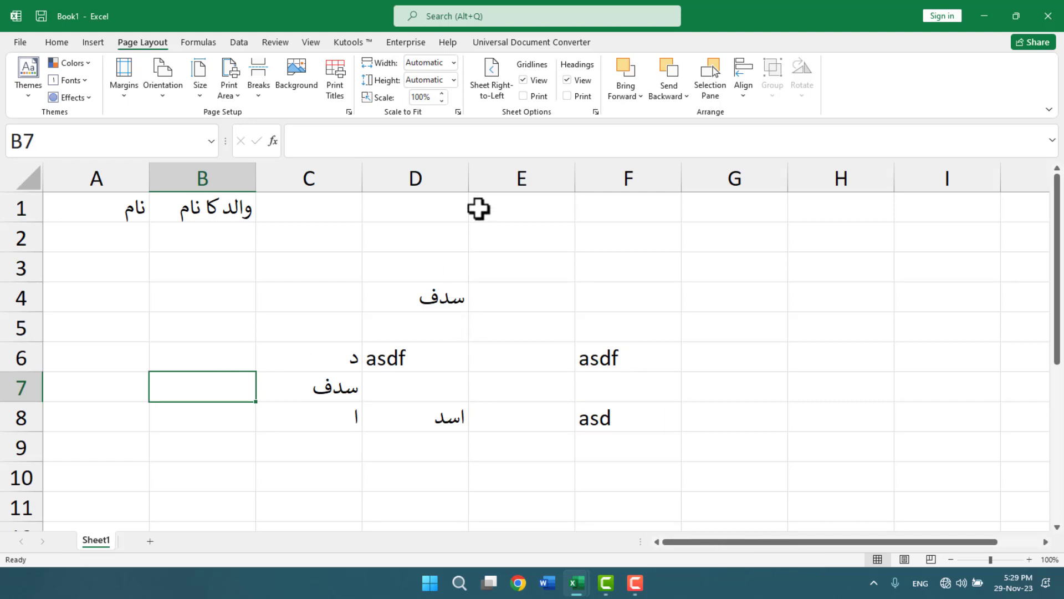
{"action": "left_click", "coordinate": [514, 315]}
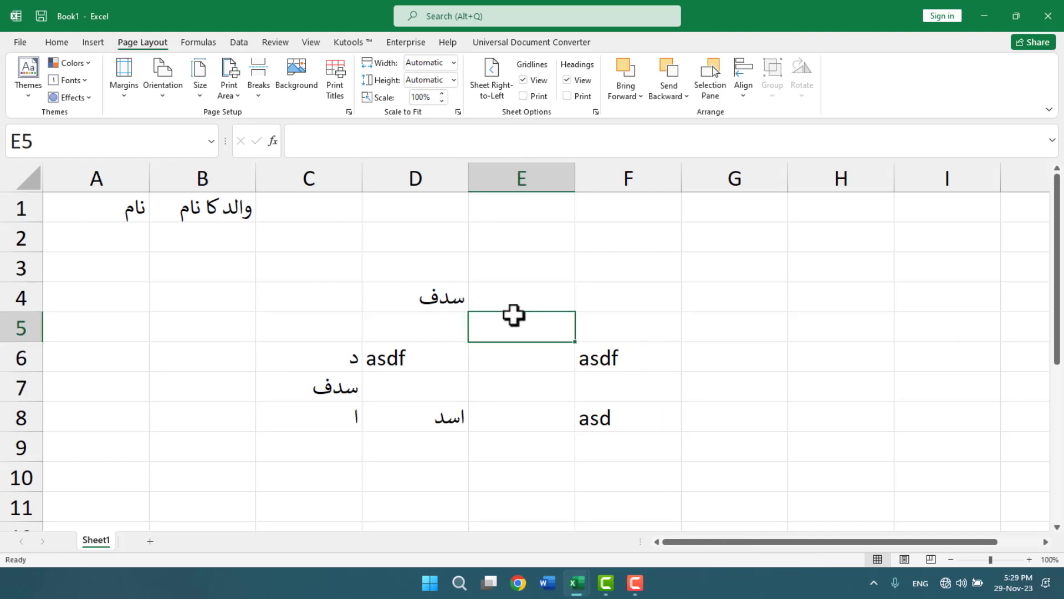
{"action": "key", "text": "ctrl+p"}
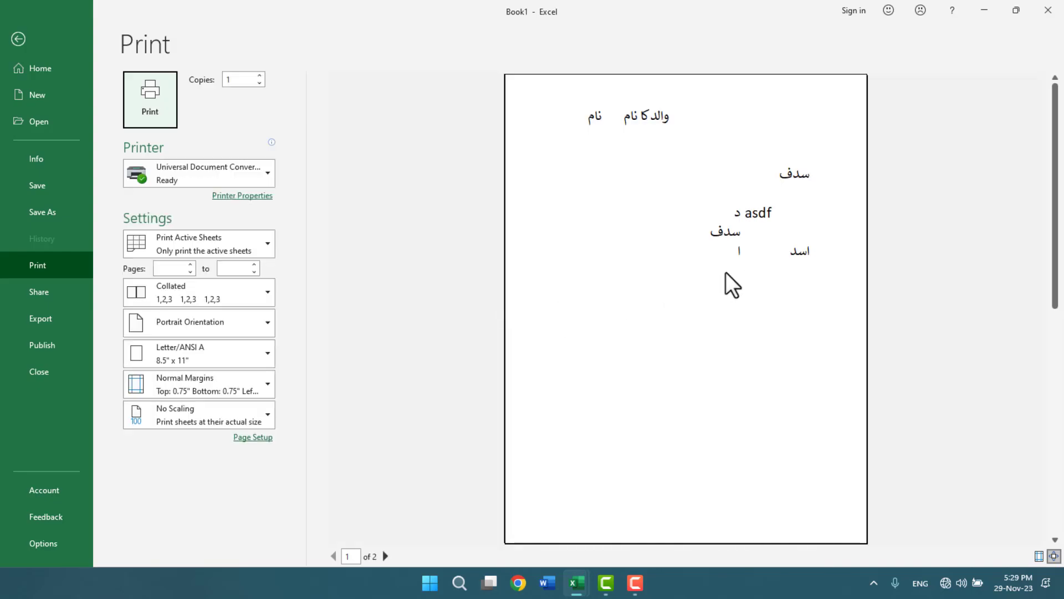
Step: Check the print preview twice, seeing printed gridlines without headings, then return to the sheet
{"action": "key", "text": "Escape"}
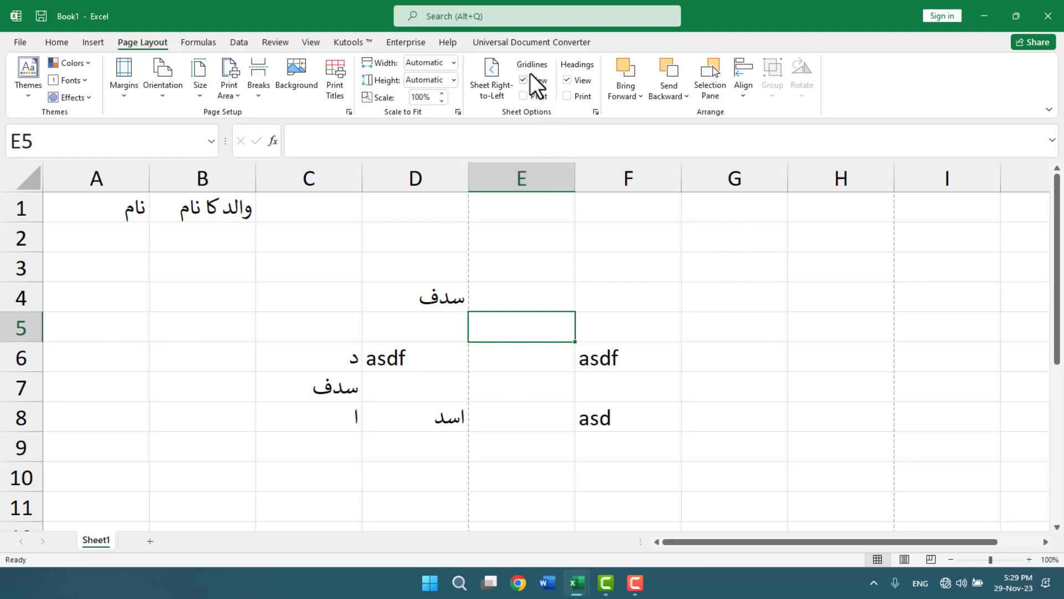
{"action": "left_click", "coordinate": [349, 279]}
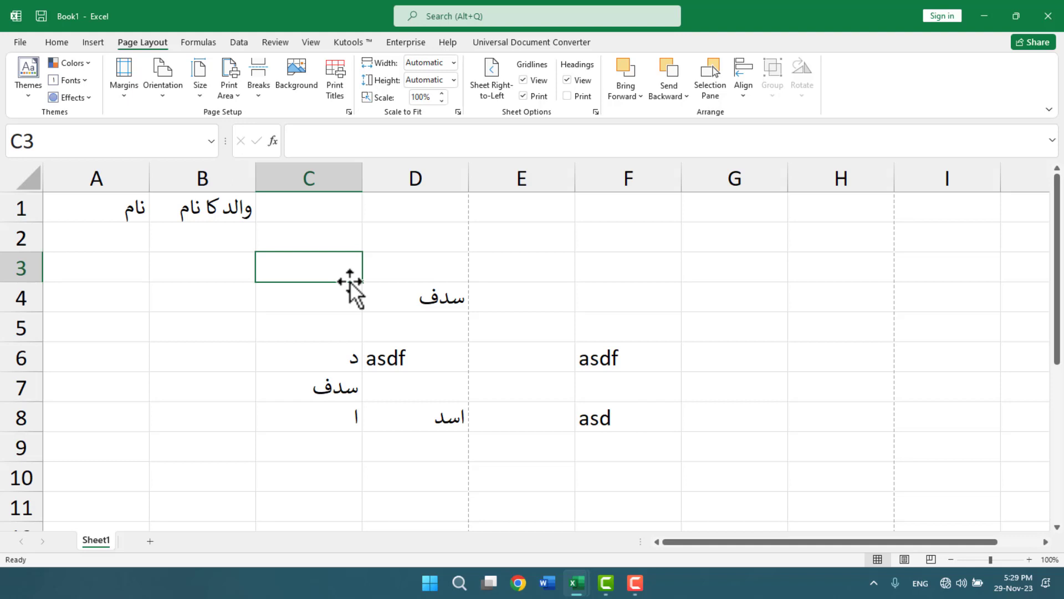
{"action": "key", "text": "ctrl+p"}
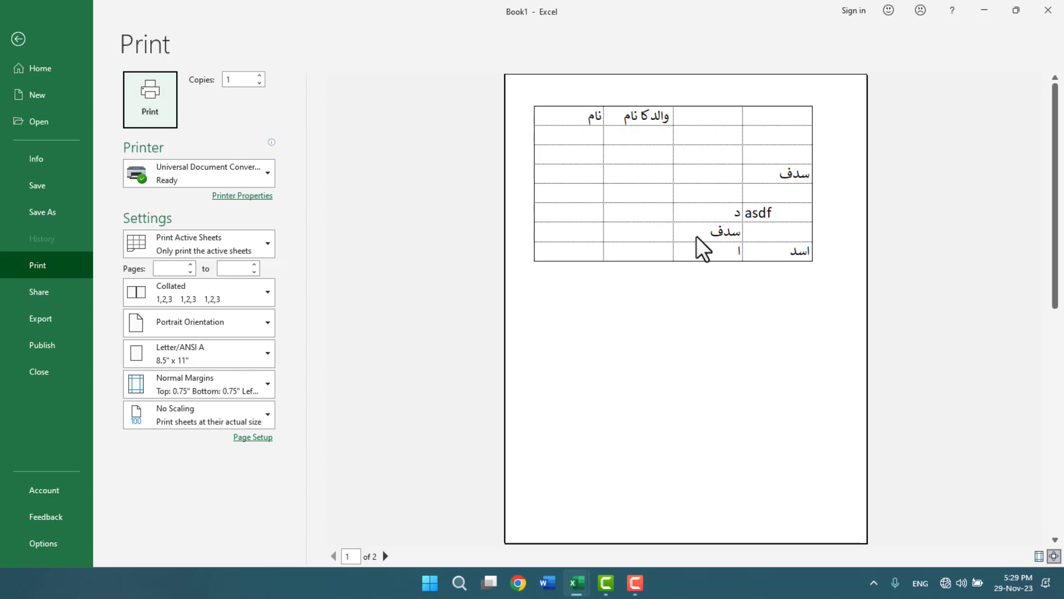
{"action": "key", "text": "Escape"}
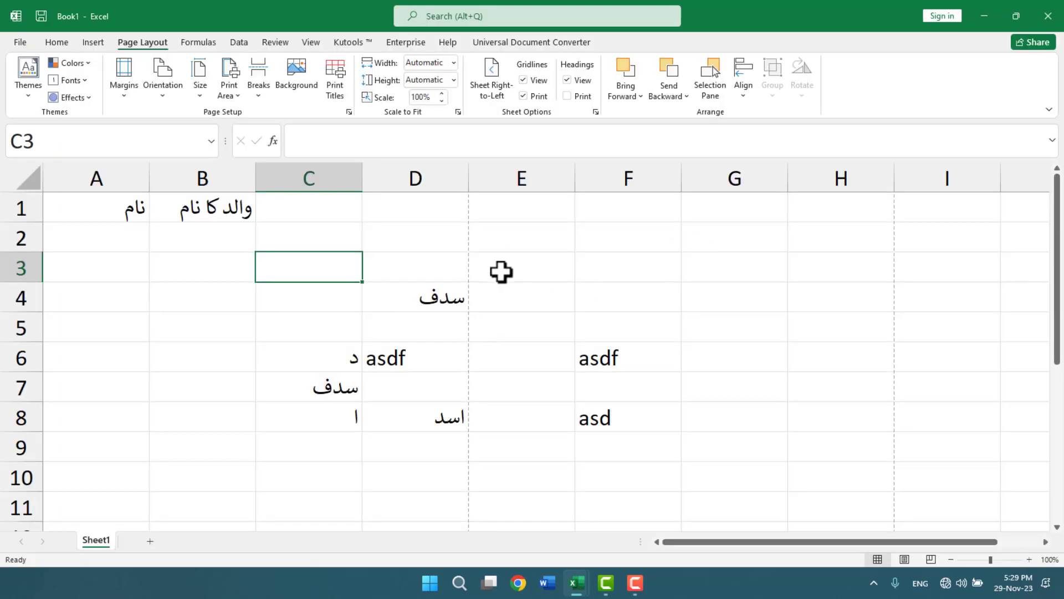
{"action": "left_click", "coordinate": [567, 81]}
{"action": "left_click", "coordinate": [567, 81]}
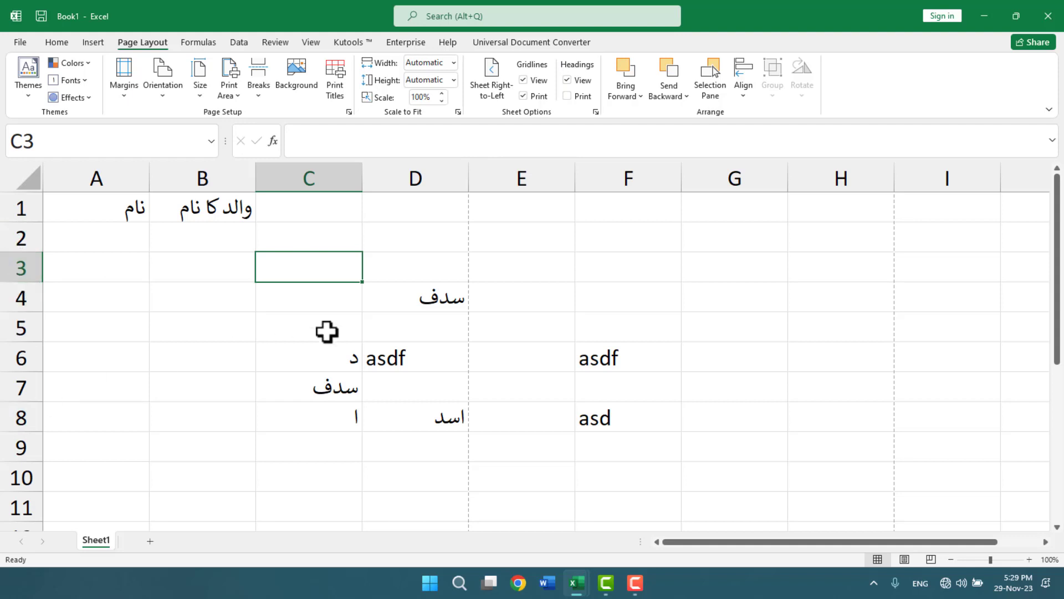
{"action": "left_click", "coordinate": [566, 81]}
{"action": "left_click", "coordinate": [566, 81]}
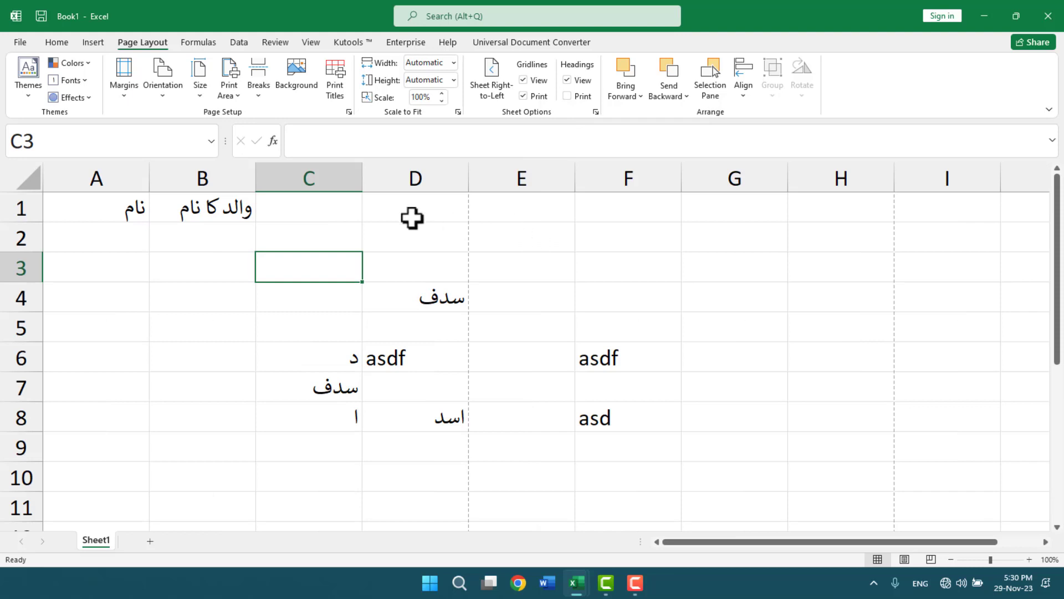
{"action": "left_click", "coordinate": [346, 185]}
{"action": "left_click_drag", "start_coordinate": [19, 298], "coordinate": [20, 406]}
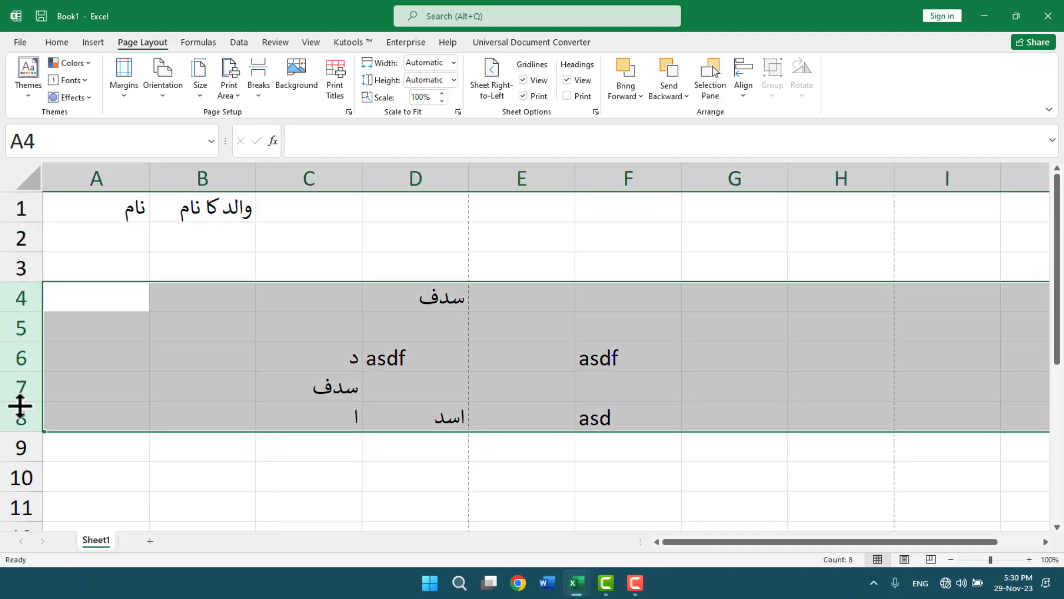
{"action": "left_click", "coordinate": [317, 343]}
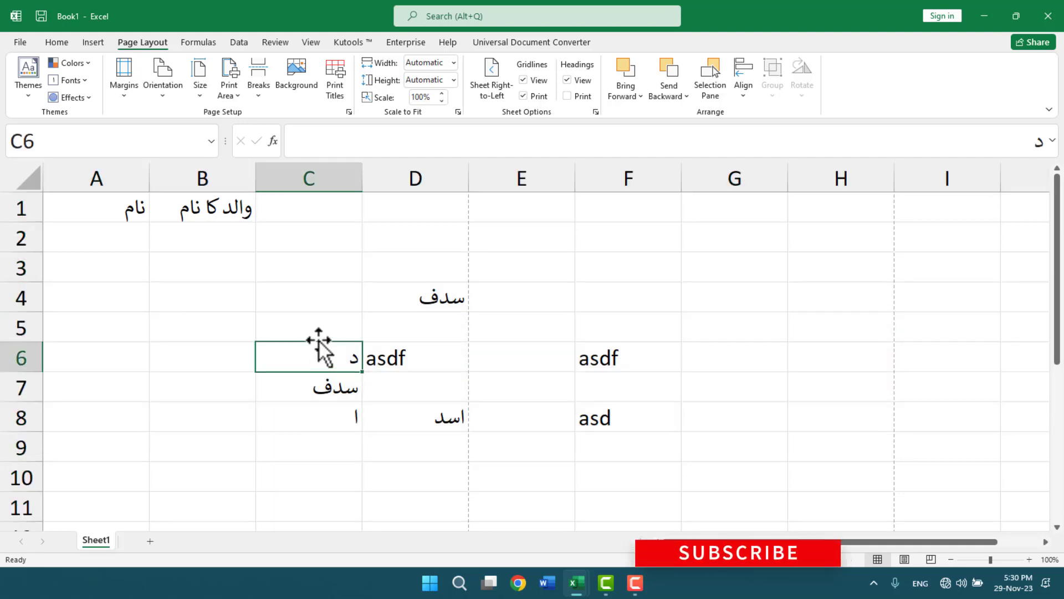
{"action": "left_click", "coordinate": [567, 81]}
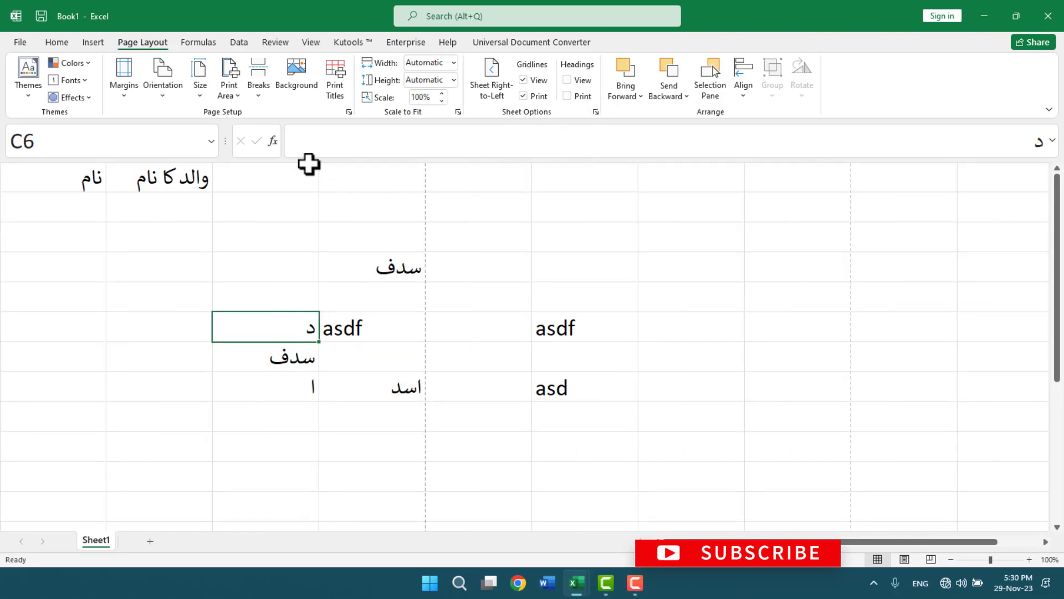
{"action": "left_click", "coordinate": [309, 164]}
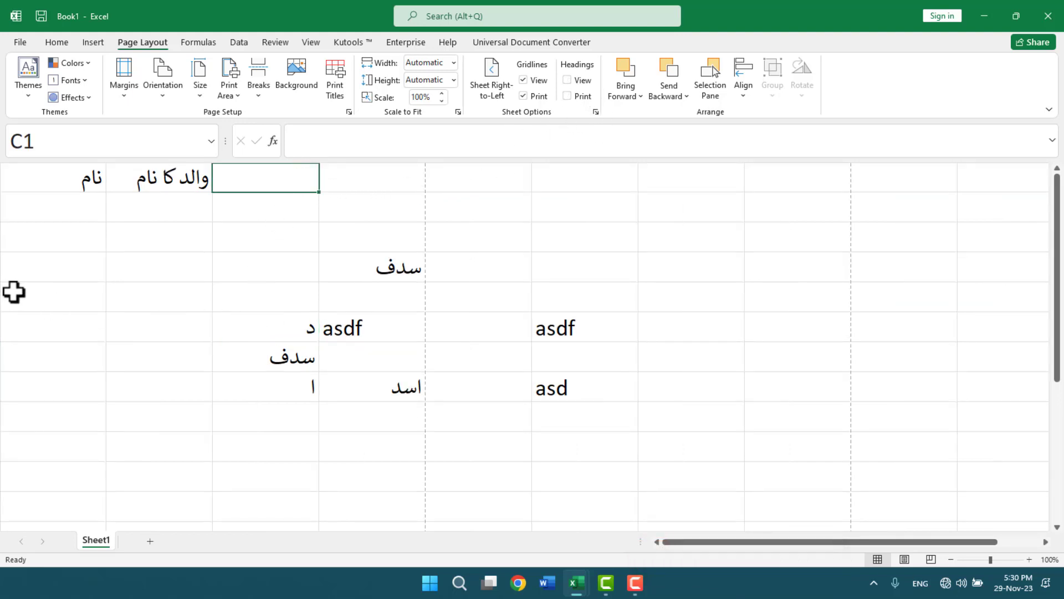
{"action": "left_click_drag", "start_coordinate": [13, 292], "coordinate": [13, 411]}
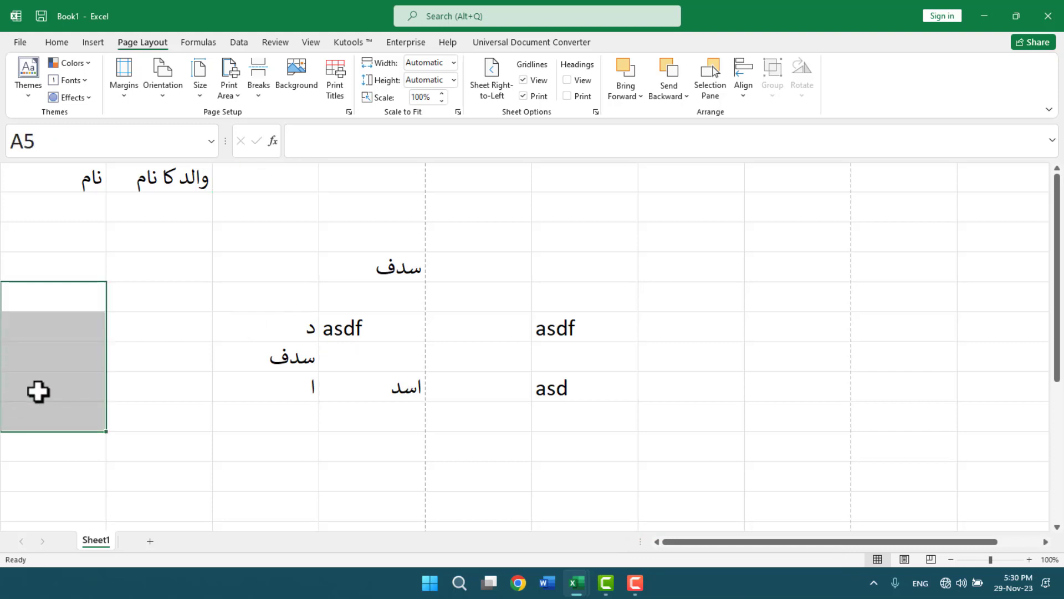
{"action": "left_click", "coordinate": [276, 326]}
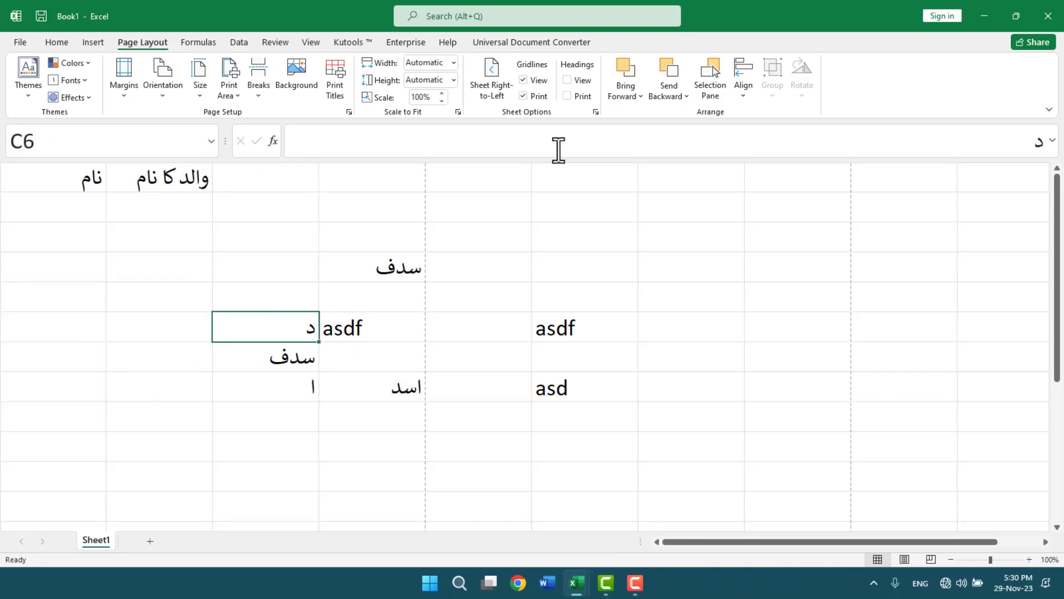
{"action": "left_click", "coordinate": [567, 81]}
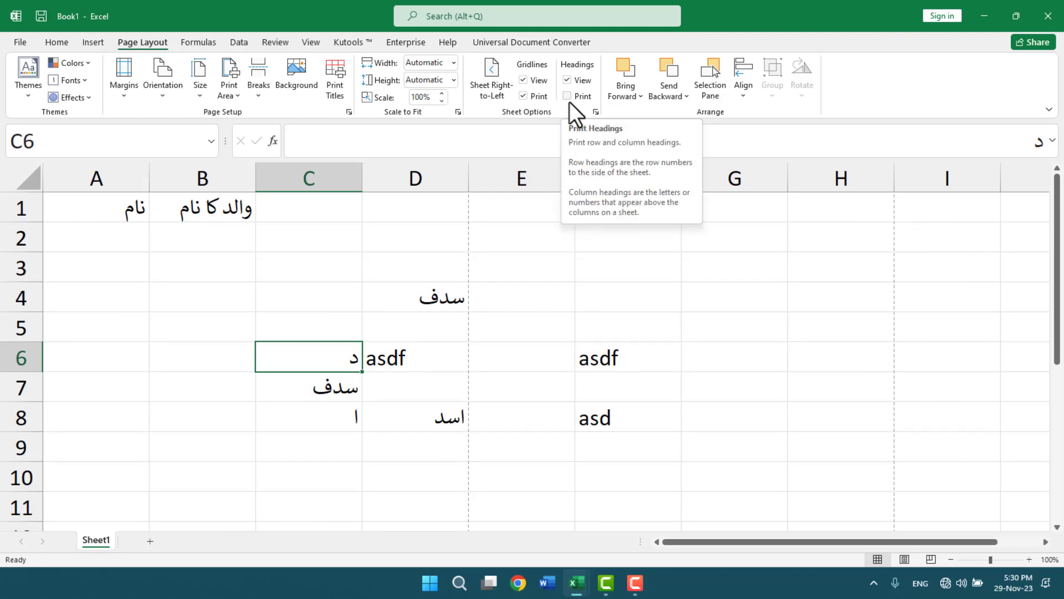
{"action": "left_click", "coordinate": [322, 277]}
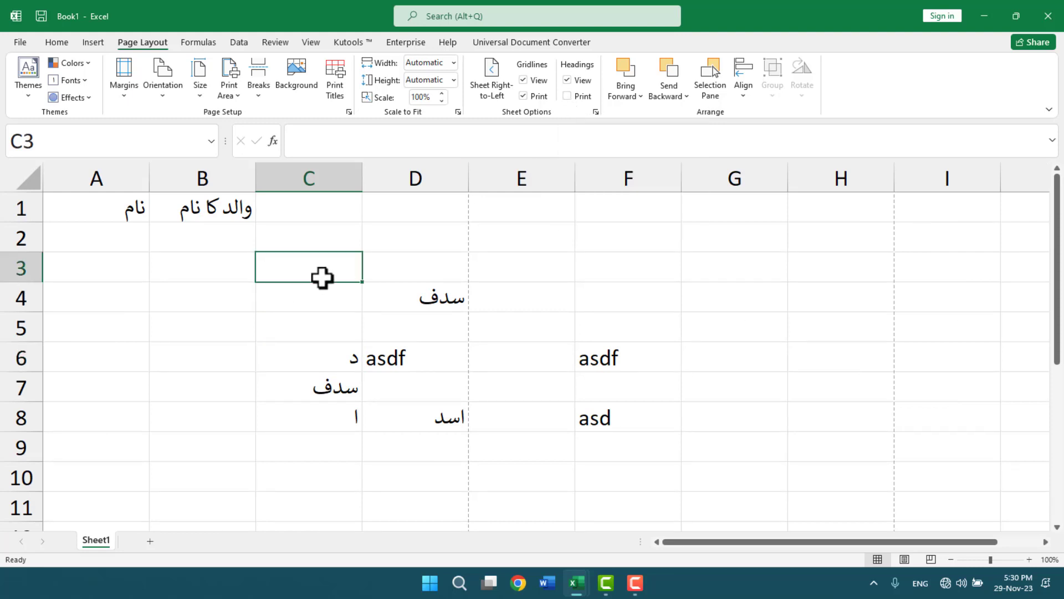
Step: Check Headings Print and preview the page showing column letters A–C and row numbers 1–8
{"action": "key", "text": "ctrl+p"}
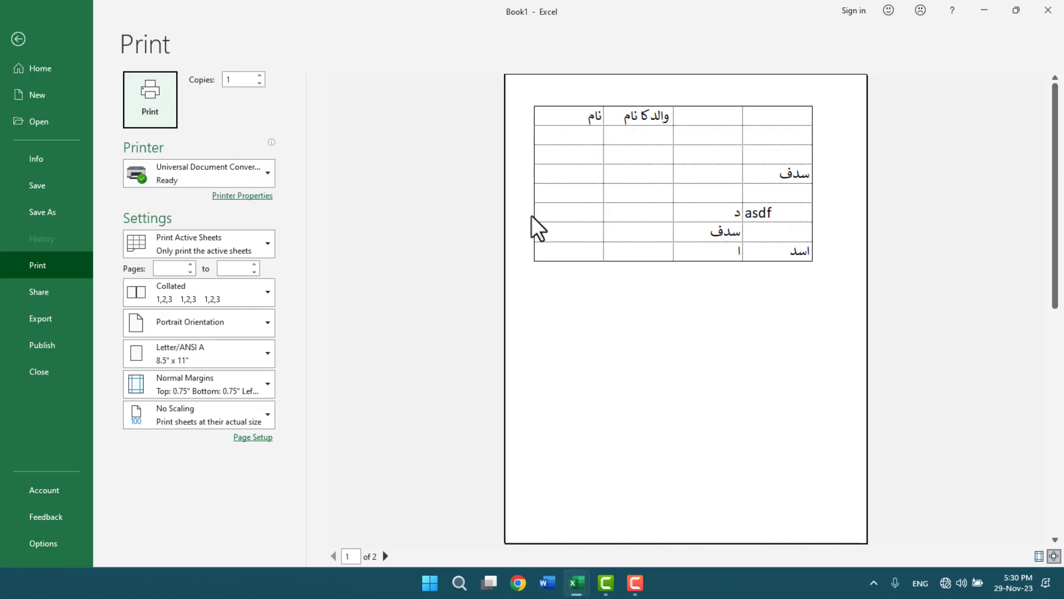
{"action": "key", "text": "Escape"}
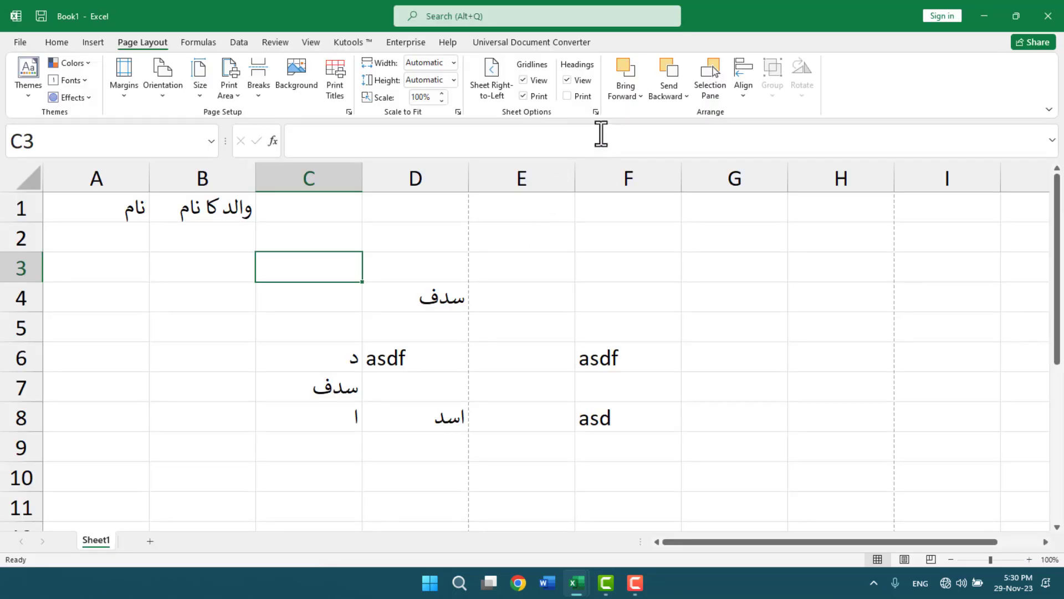
{"action": "left_click", "coordinate": [567, 96]}
{"action": "left_click", "coordinate": [305, 322]}
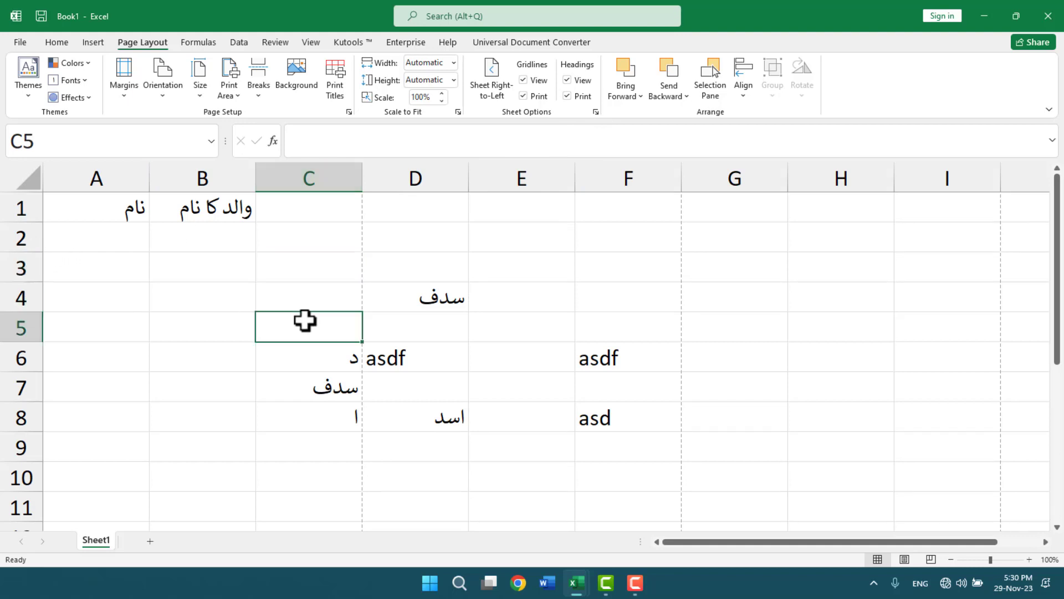
{"action": "key", "text": "ctrl+p"}
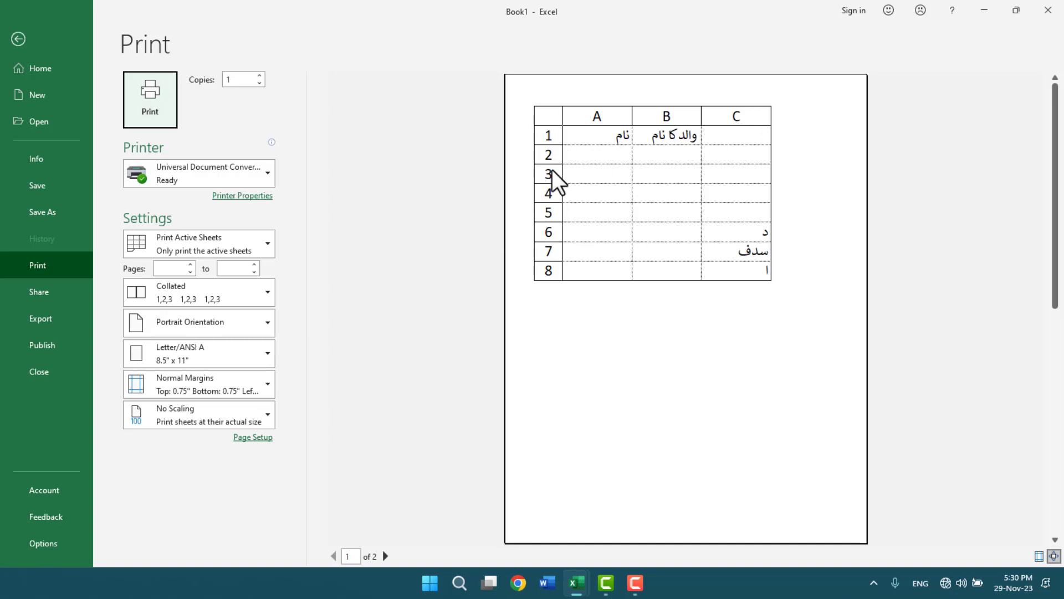
Step: Leave the preview and uncheck Gridlines Print so cell grid lines no longer print
{"action": "left_click", "coordinate": [21, 41]}
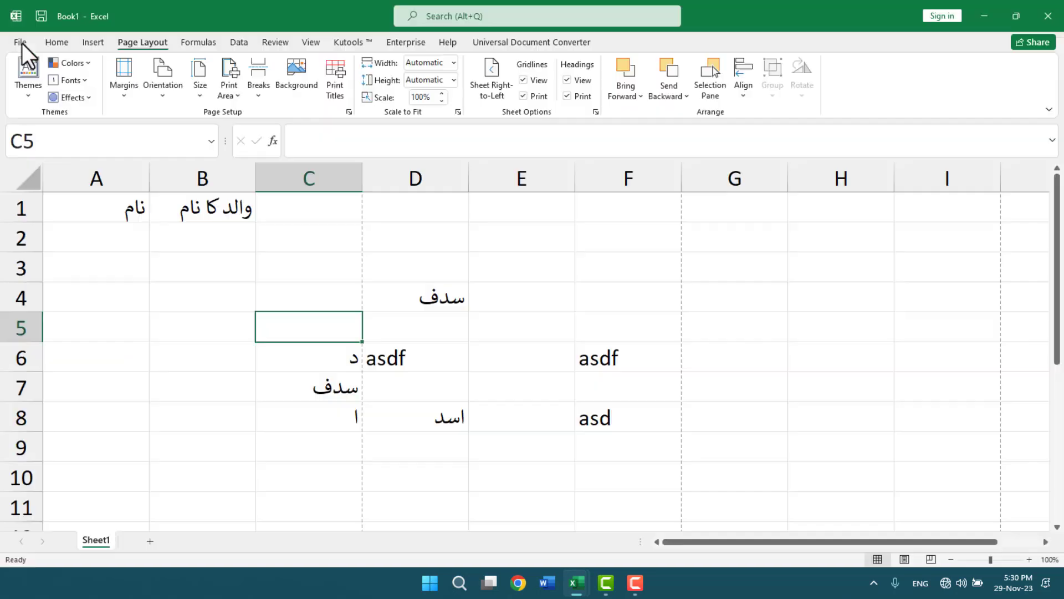
{"action": "left_click", "coordinate": [336, 293]}
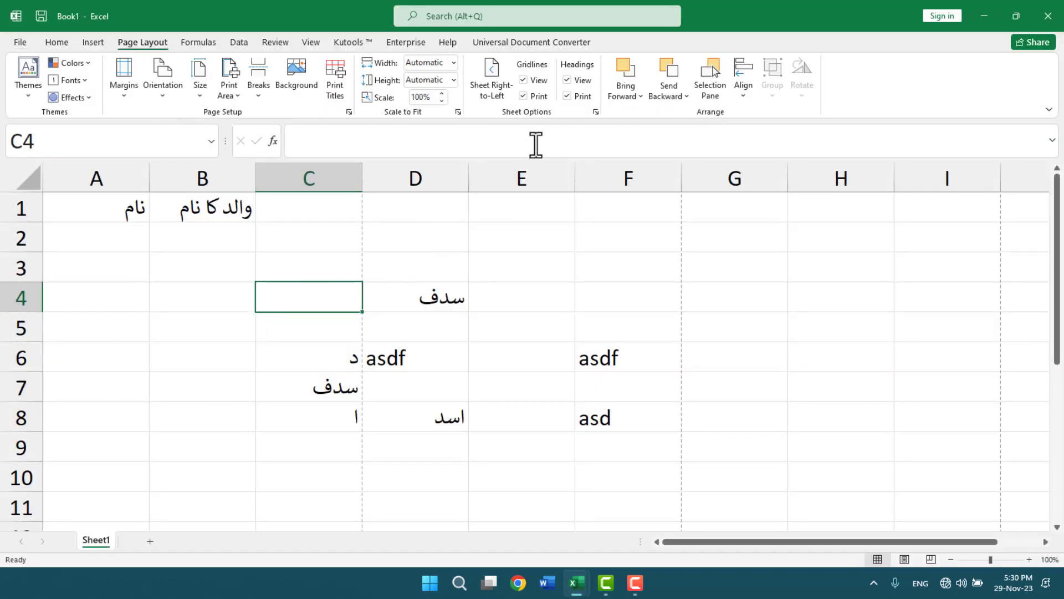
{"action": "left_click", "coordinate": [532, 97]}
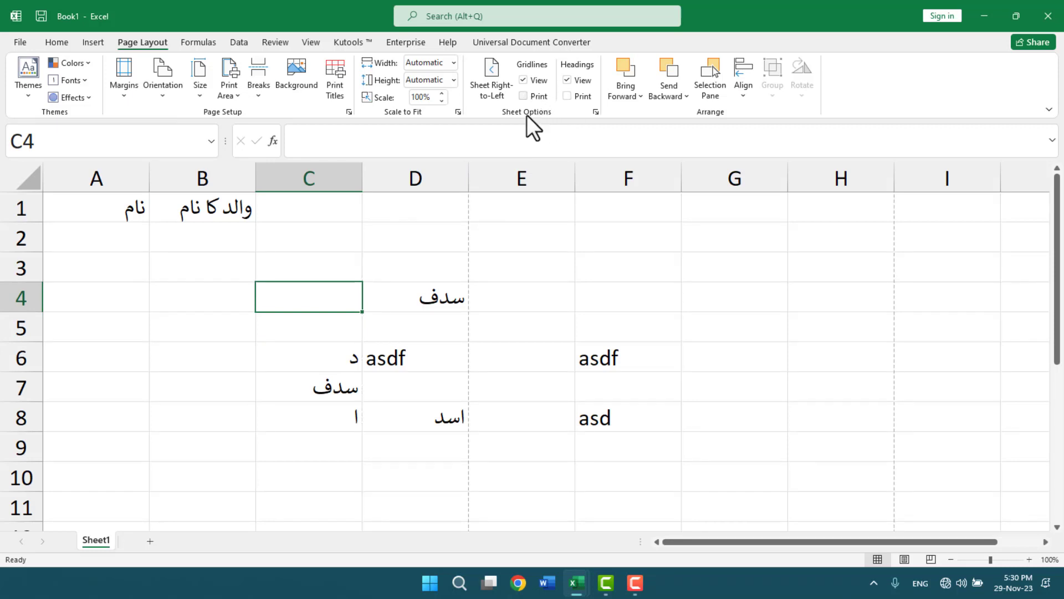